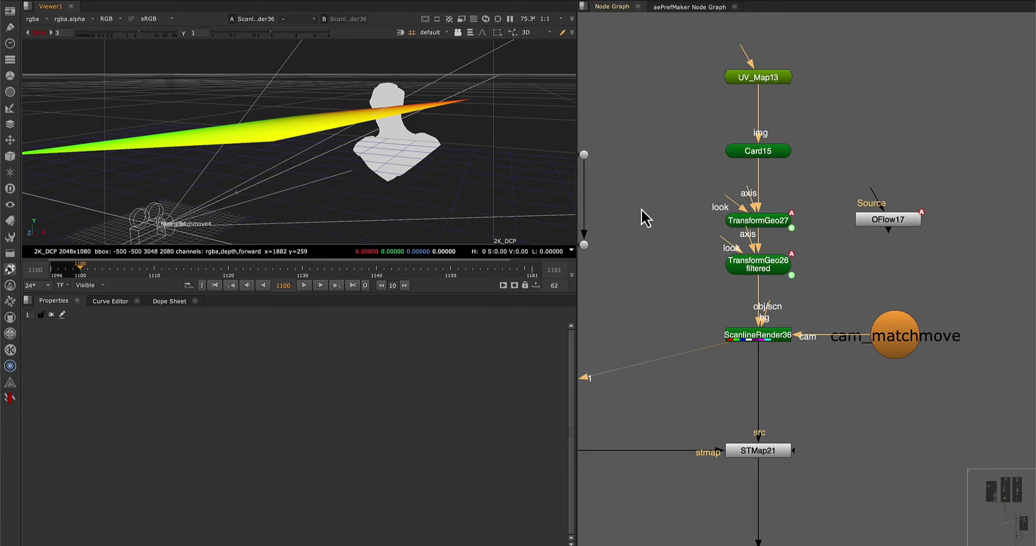
Orbit and zoom the 3D view around the bust, then maximize the Viewer to fill the window
ctrl+drag(468, 146, 392, 137)
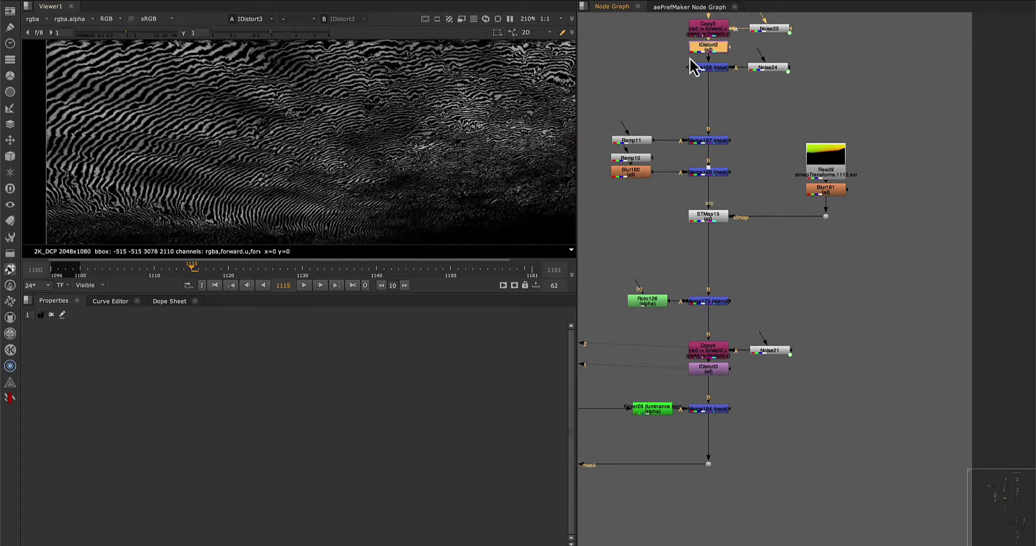
scroll(238, 150, down, 3)
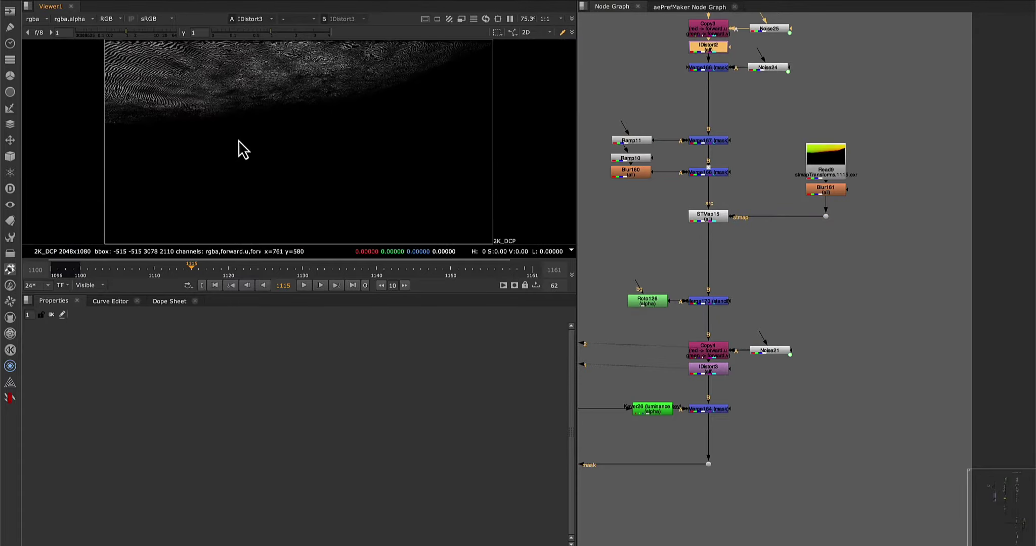
middle_drag(715, 408, 796, 302)
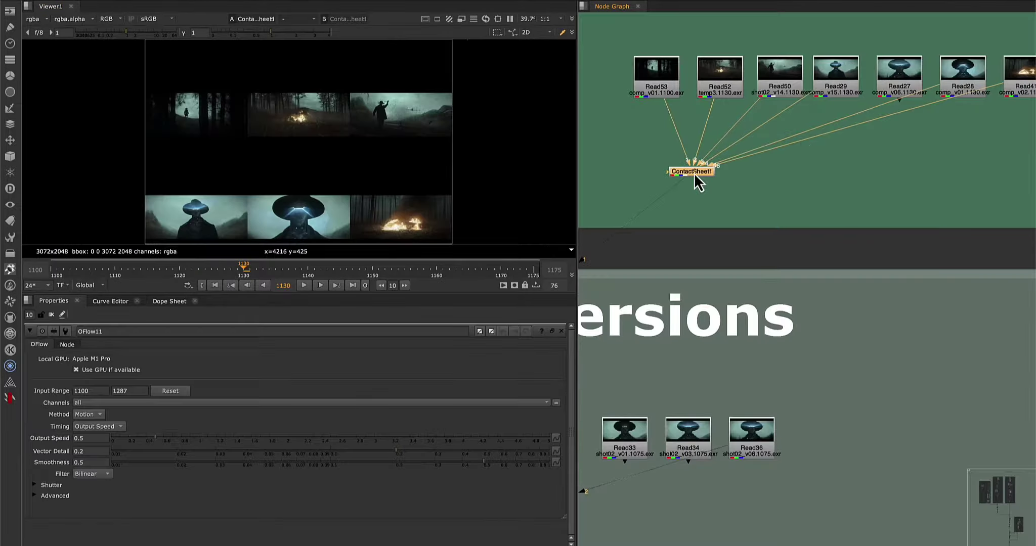
key(space)
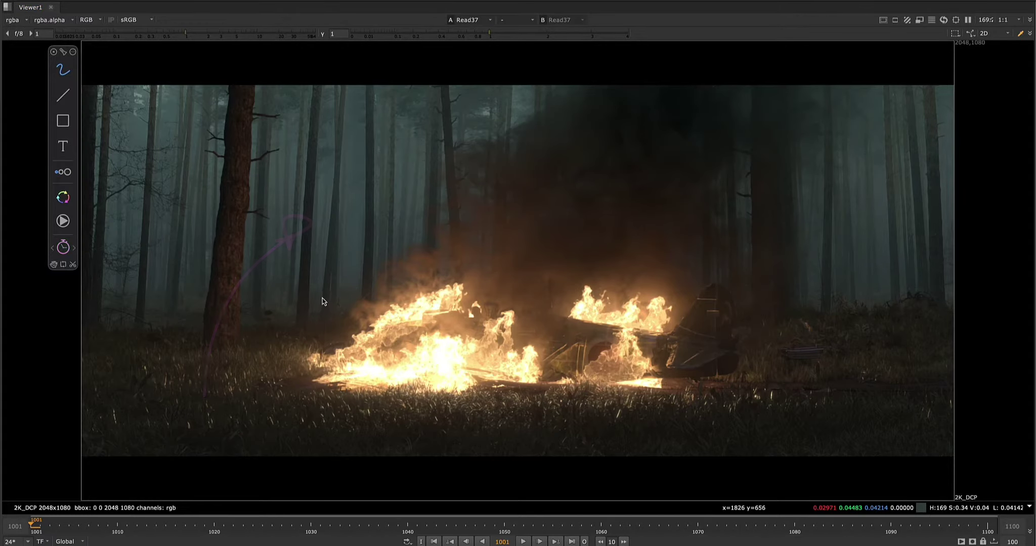
Connect MergeExpression2 as Grade8's mask and view the masked Grade8 result
key(2)
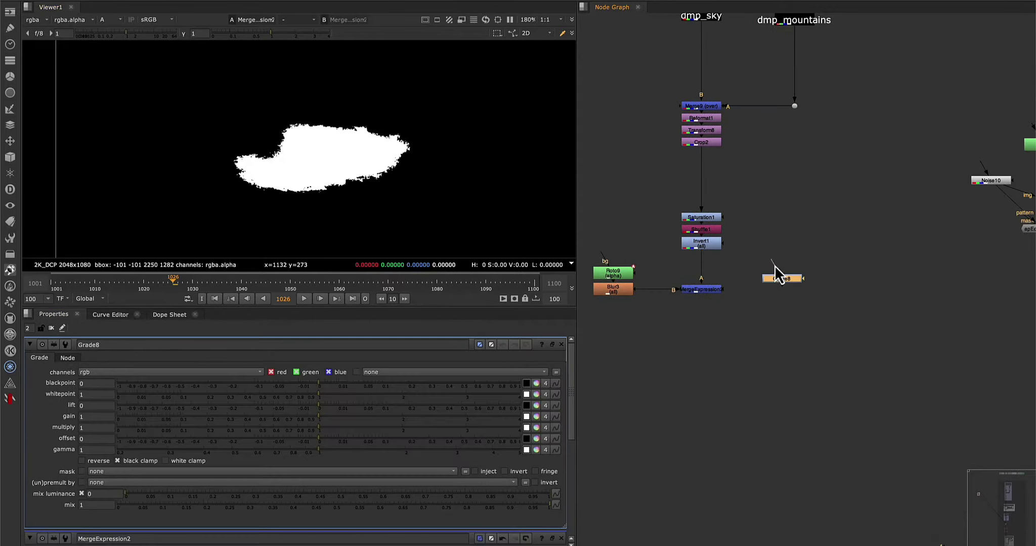
drag(803, 279, 701, 289)
key(1)
click(613, 273)
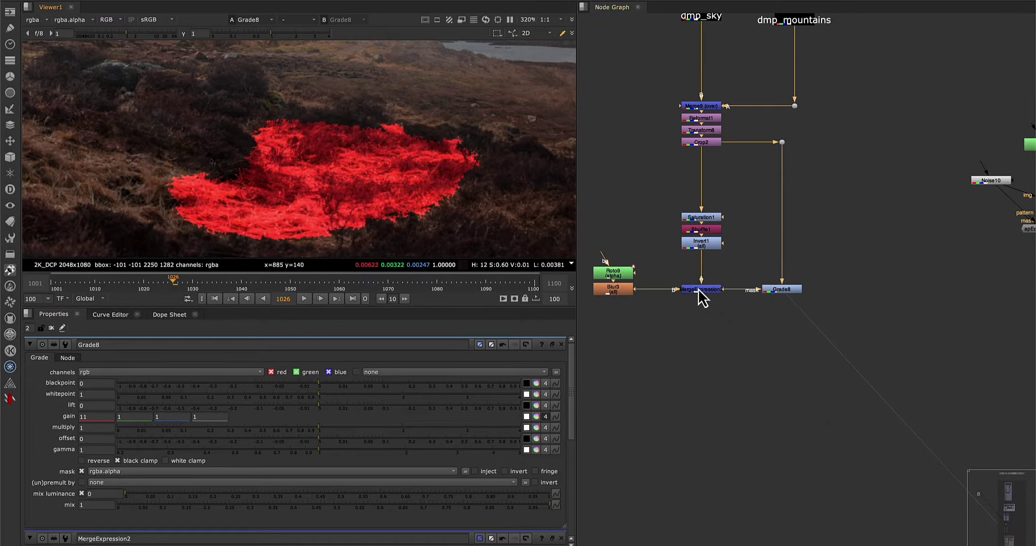
key(space)
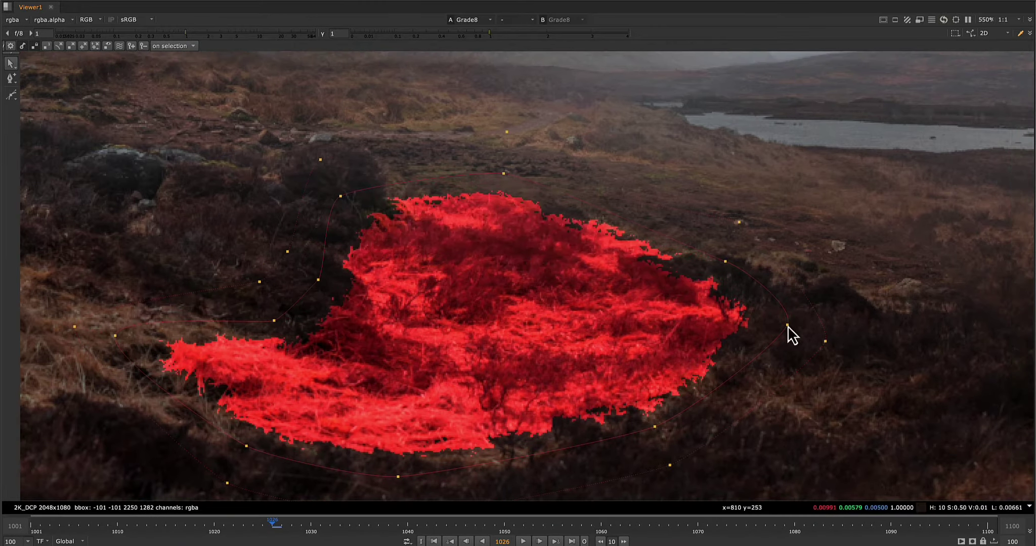
key(space)
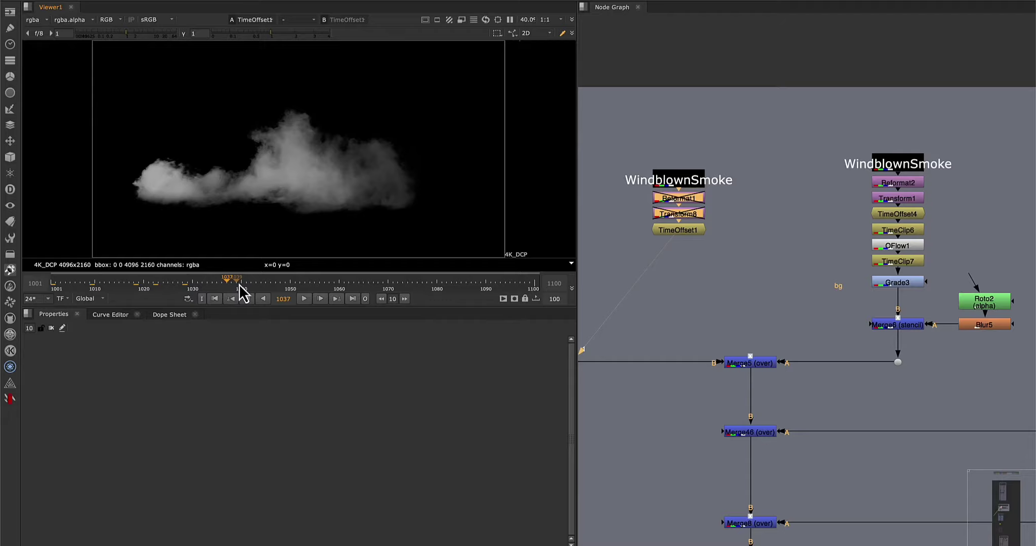
Open OFlow1's settings, create a Constant node, and switch the viewer to 3D
double_click(728, 191)
scroll(245, 152, up, 5)
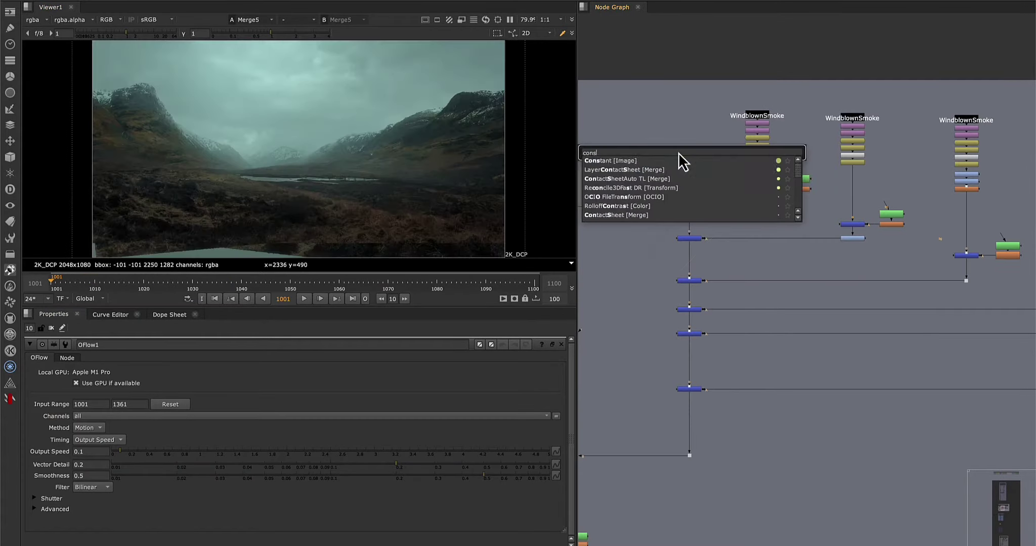
key(Return)
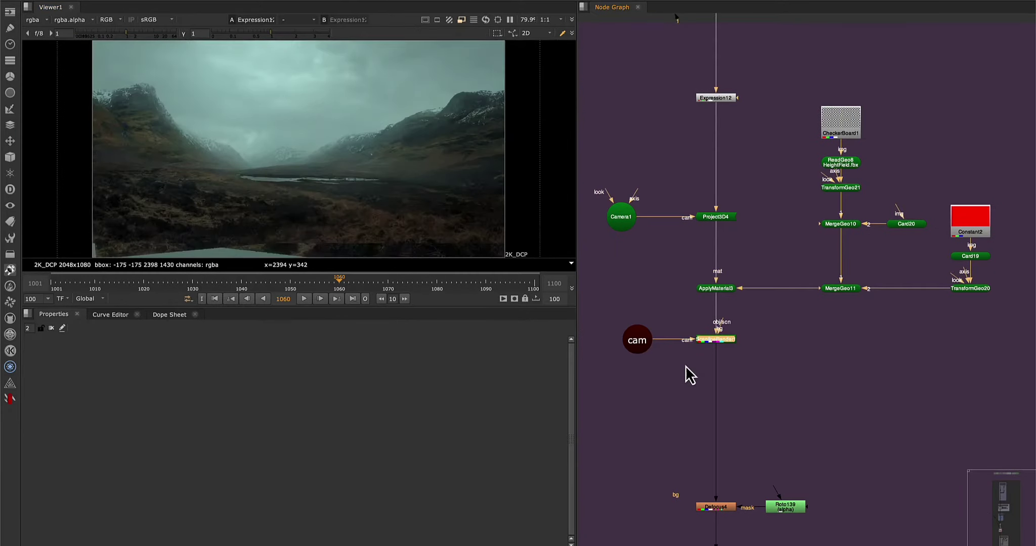
key(Tab)
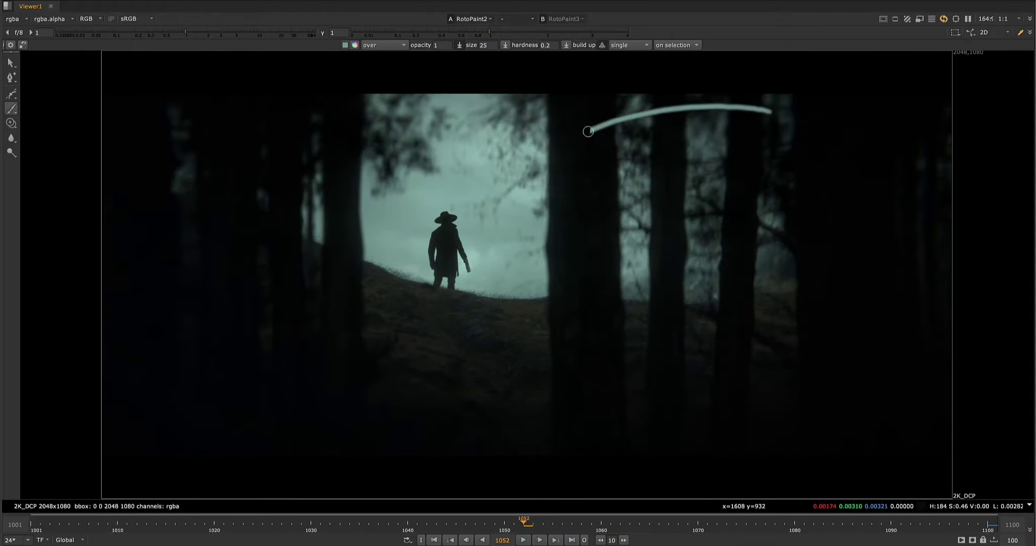
Add an expression to Noise34's transform translate value
key(2)
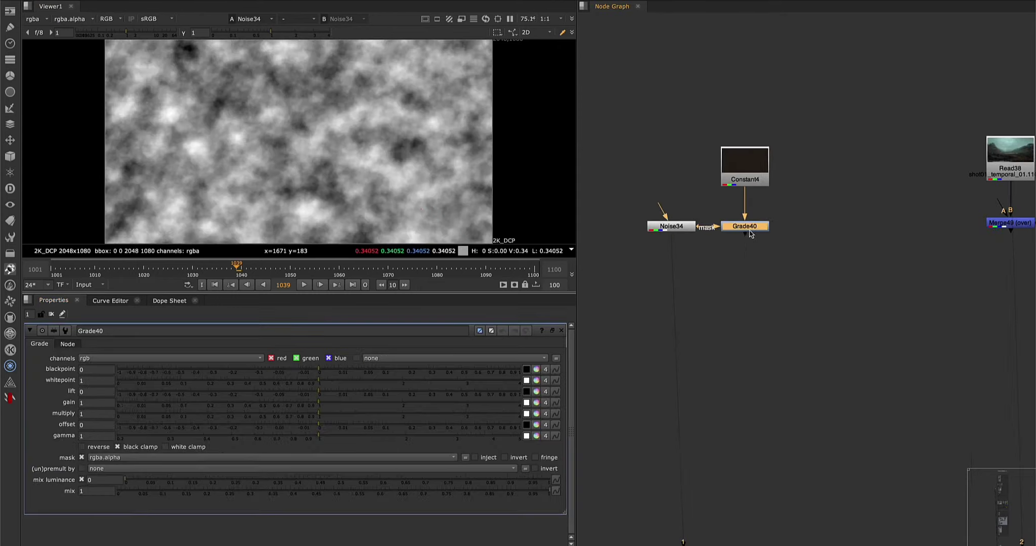
key(1)
double_click(672, 226)
click(73, 344)
right_click(87, 360)
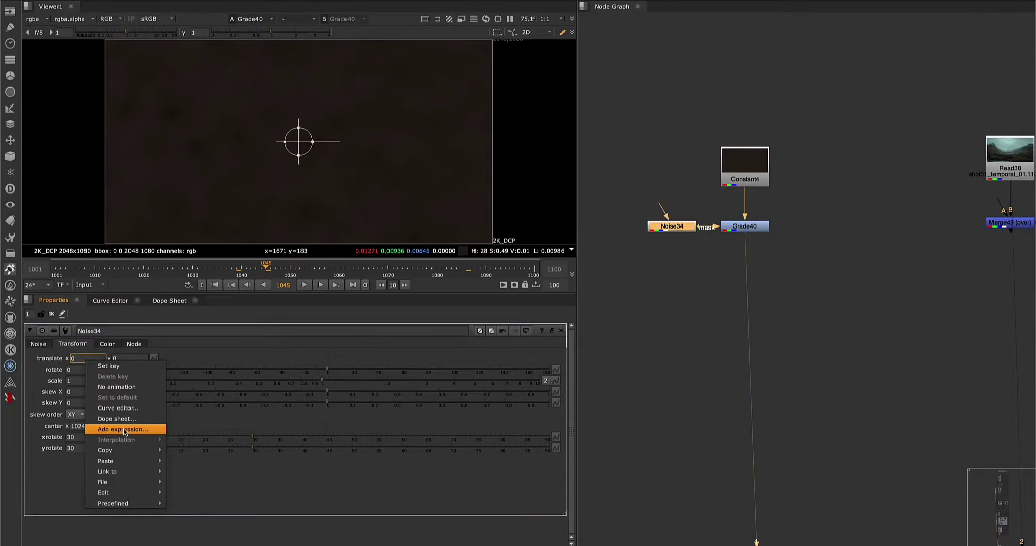
click(125, 430)
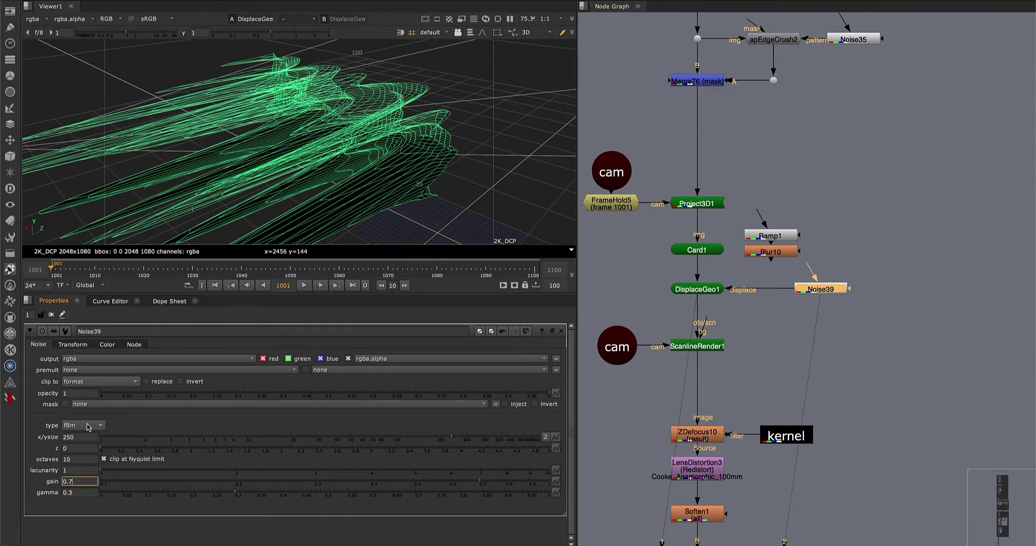
Move Ramp1 and Blur10 beside DisplaceGeo1 and view ScanlineRender1's 2D render
drag(793, 241, 787, 278)
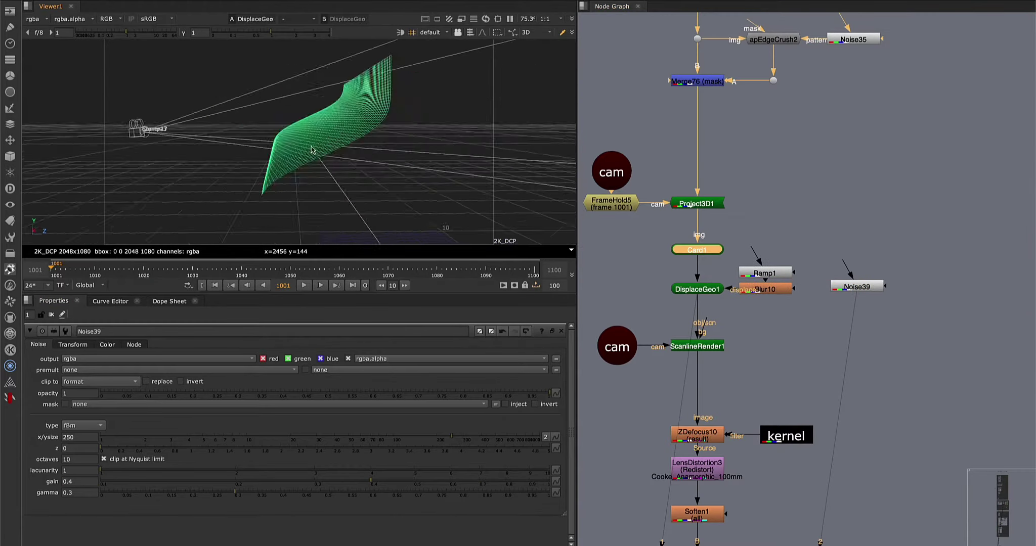
click(697, 346)
key(1)
middle_drag(681, 522, 678, 407)
double_click(678, 403)
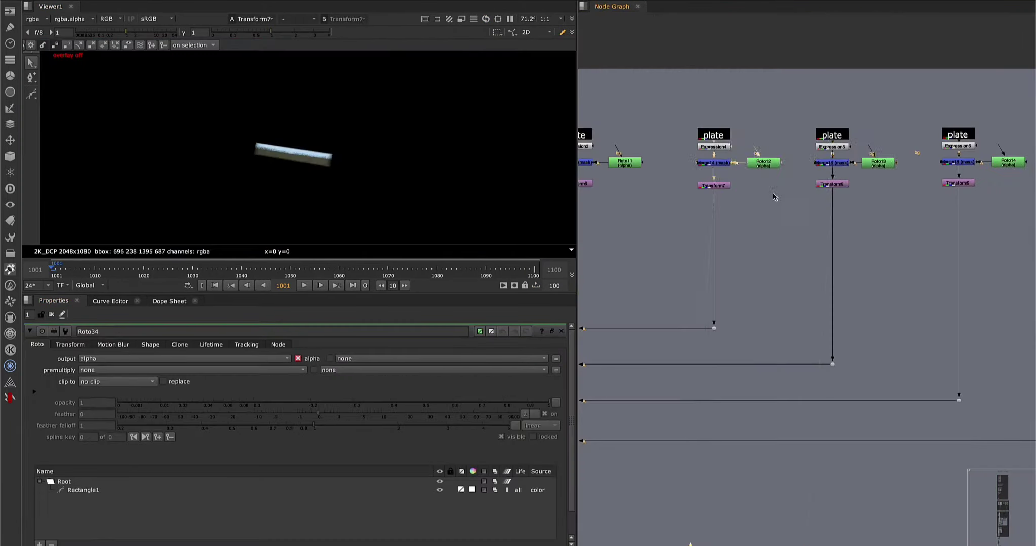
scroll(773, 196, down, 5)
View Merge21, then open OFlow2's settings and view its output
key(1)
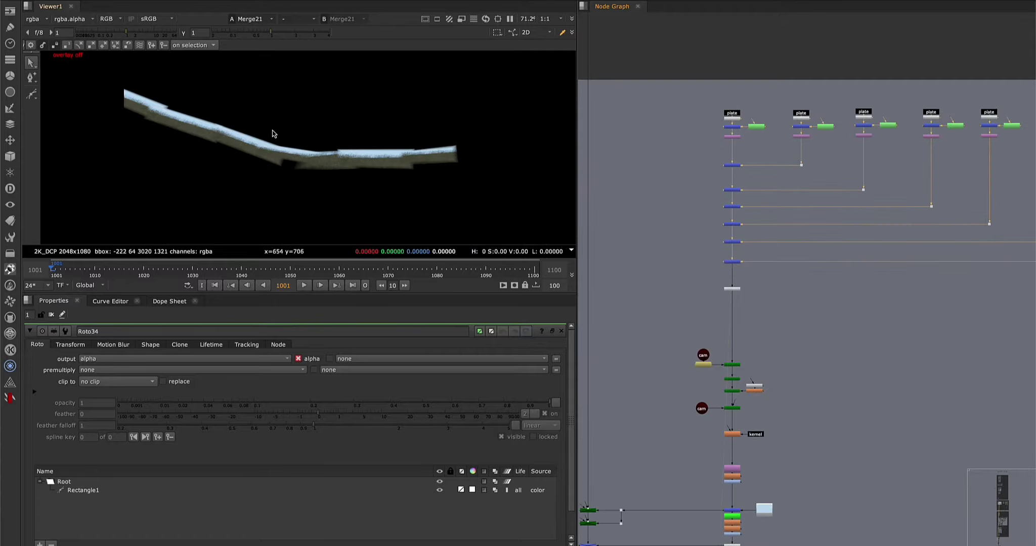
scroll(758, 303, up, 5)
double_click(689, 261)
key(1)
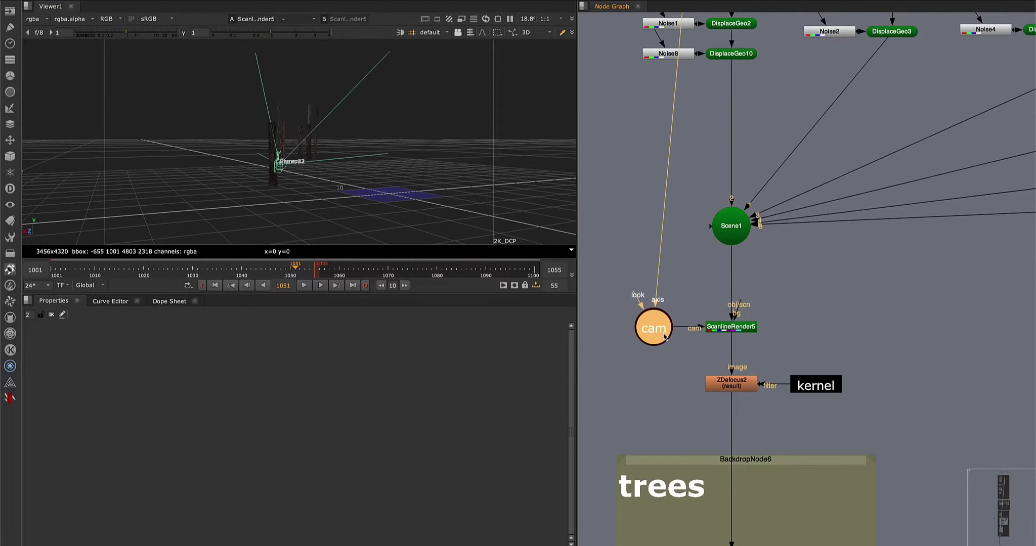
ctrl+drag(314, 152, 351, 123)
scroll(829, 180, down, 5)
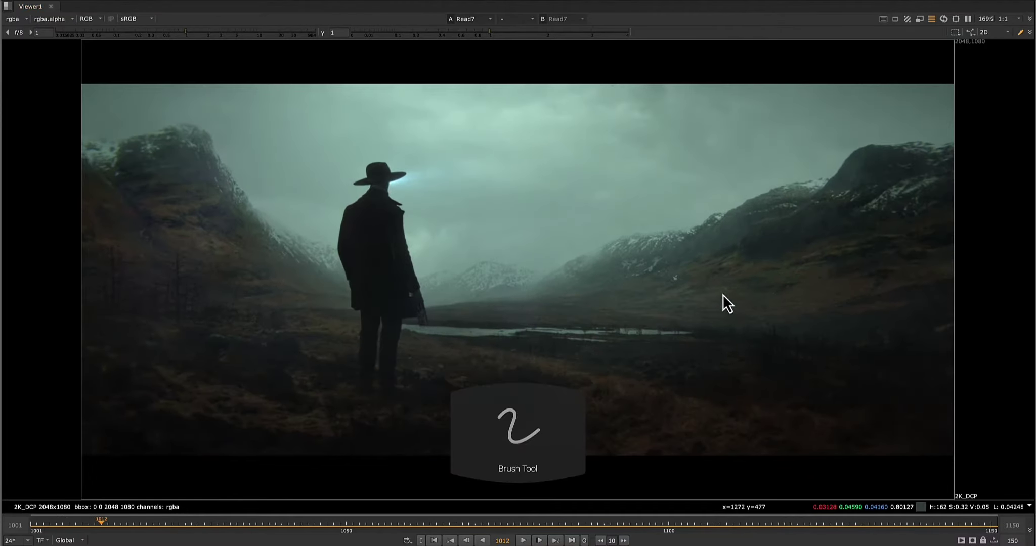
Insert the selected yellow nodes into the main pipe and close Group3's Node Graph
drag(875, 200, 683, 280)
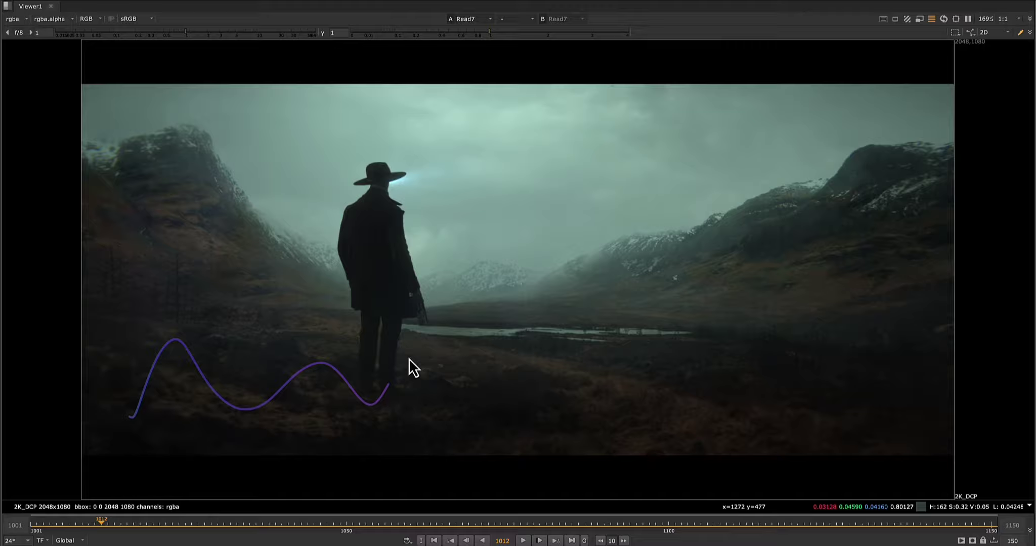
drag(918, 317, 845, 439)
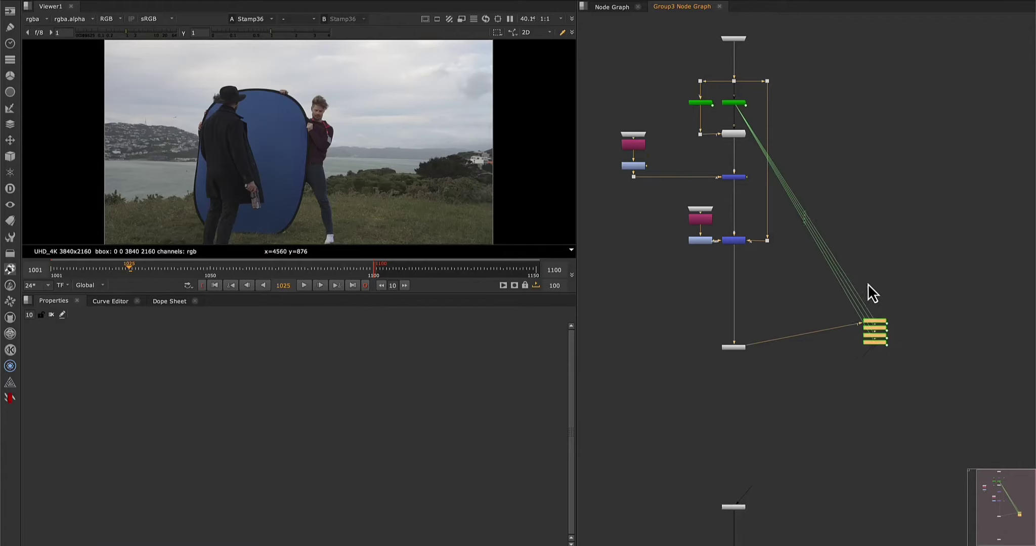
drag(872, 292, 727, 377)
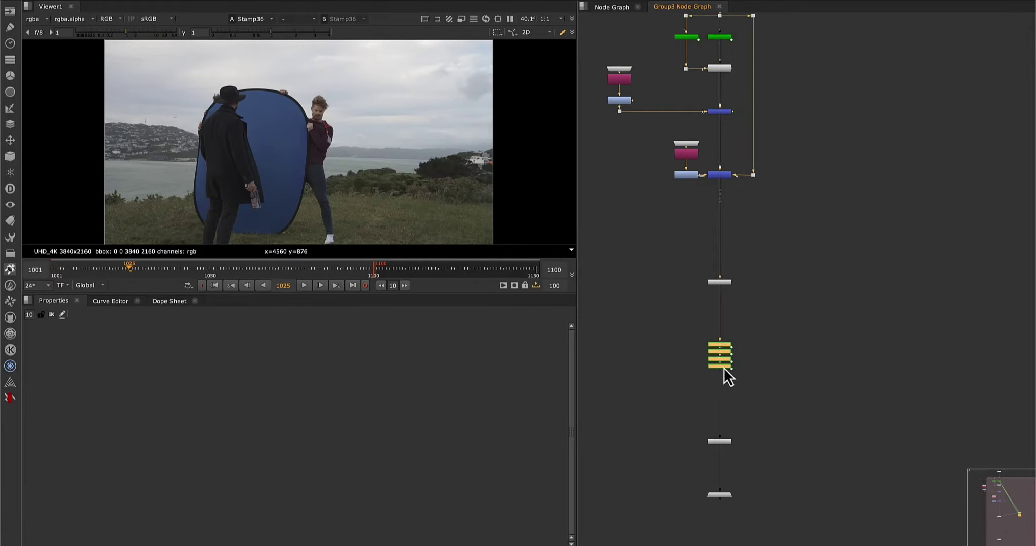
click(720, 6)
Draw a stroke from the hat toward the light and step the timeline back to frame 1096
scroll(240, 111, up, 5)
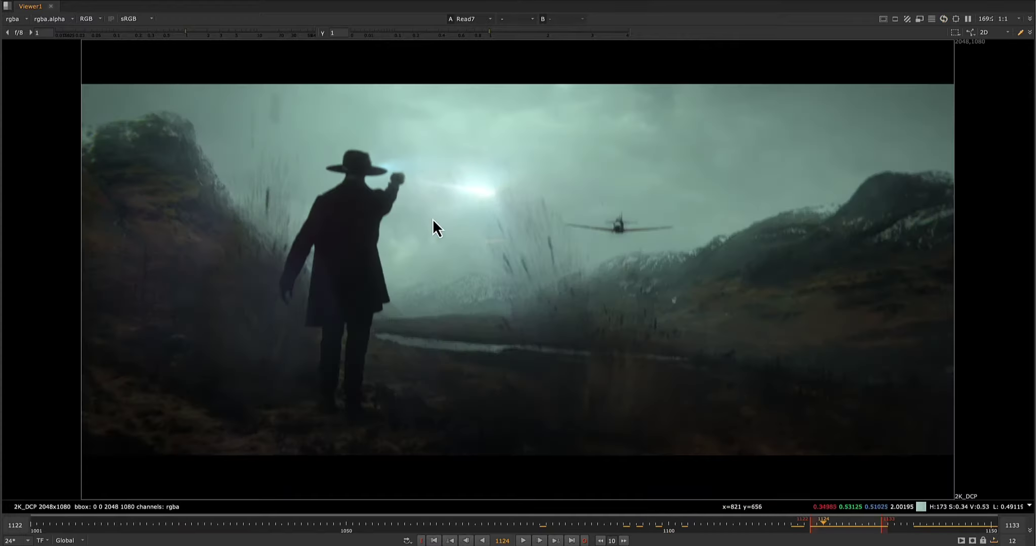
scroll(432, 219, up, 5)
drag(212, 162, 522, 215)
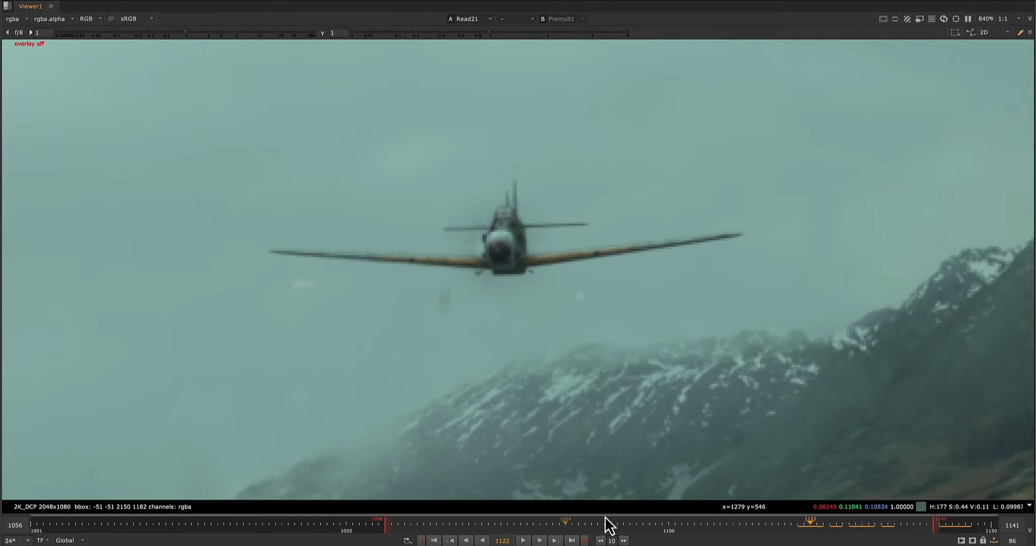
drag(608, 526, 659, 531)
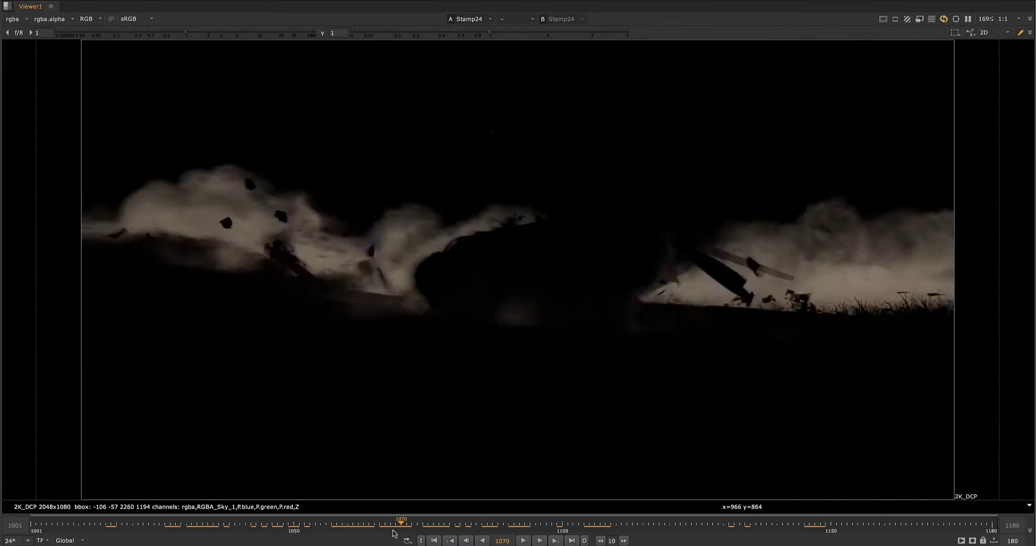
Restore the panel layout and re-enable ColorCopy10 and Grade130 with D
key(space)
key(d)
scroll(310, 147, down, 1)
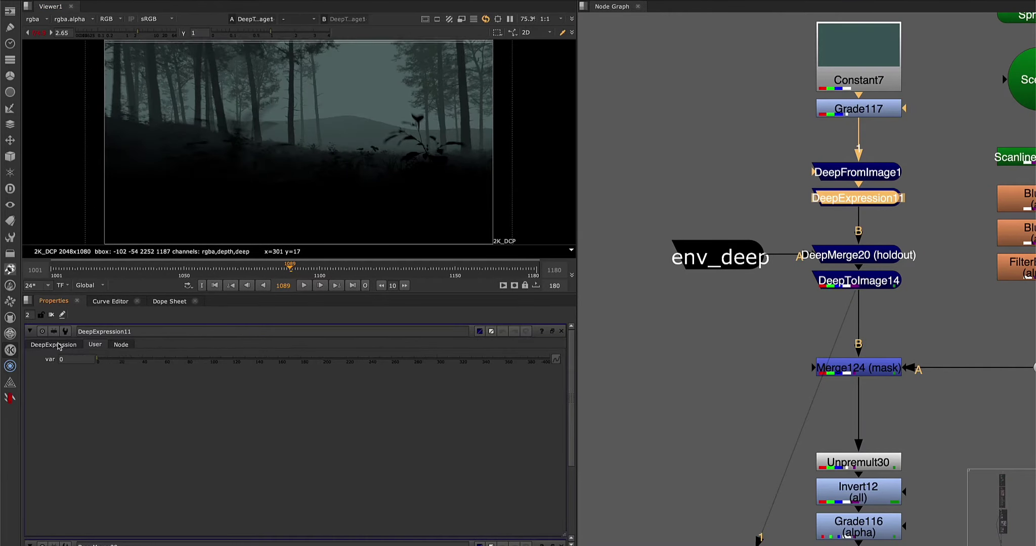
Set DeepExpression11's fog variable to 0 in the User tab to remove the fog
click(54, 345)
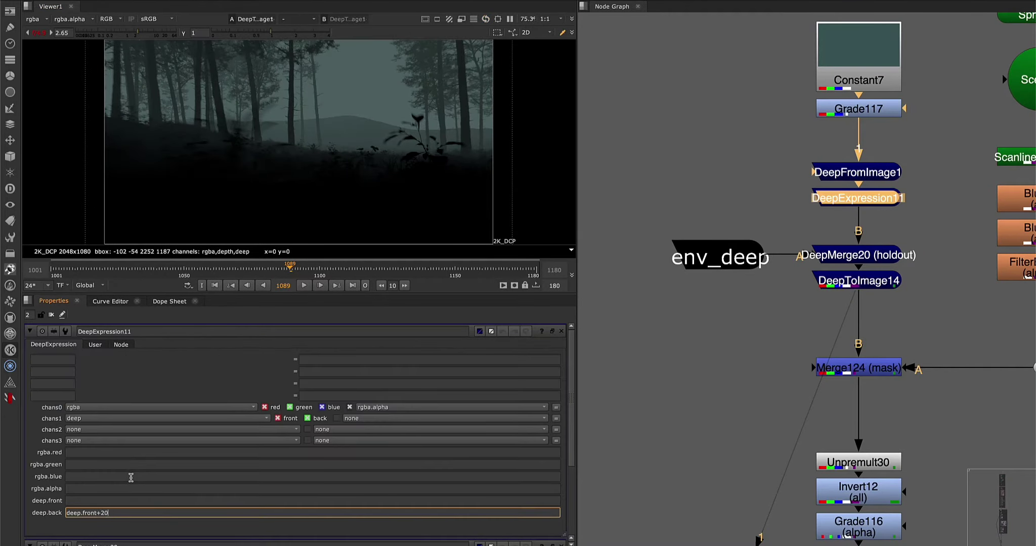
click(95, 344)
drag(115, 362, 368, 368)
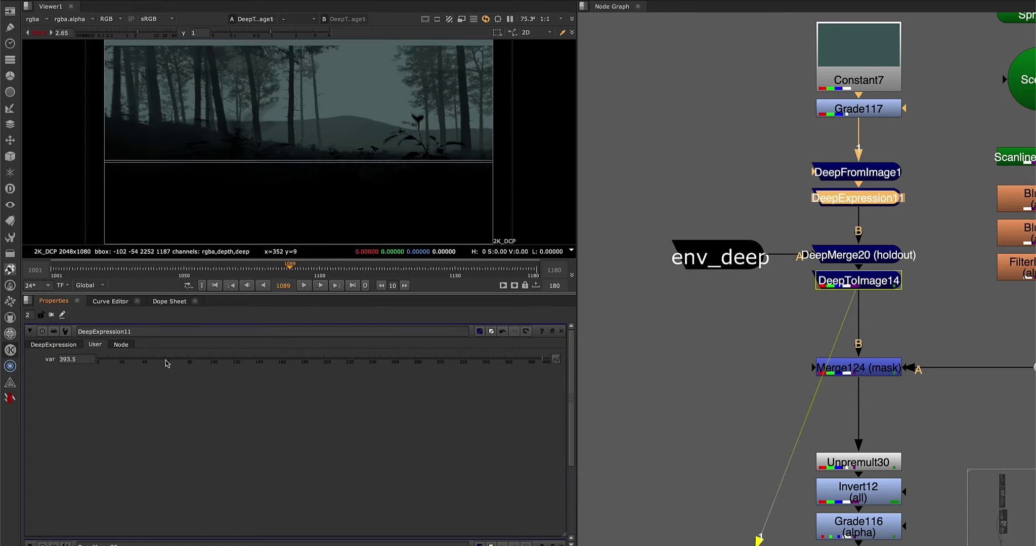
drag(167, 363, 97, 362)
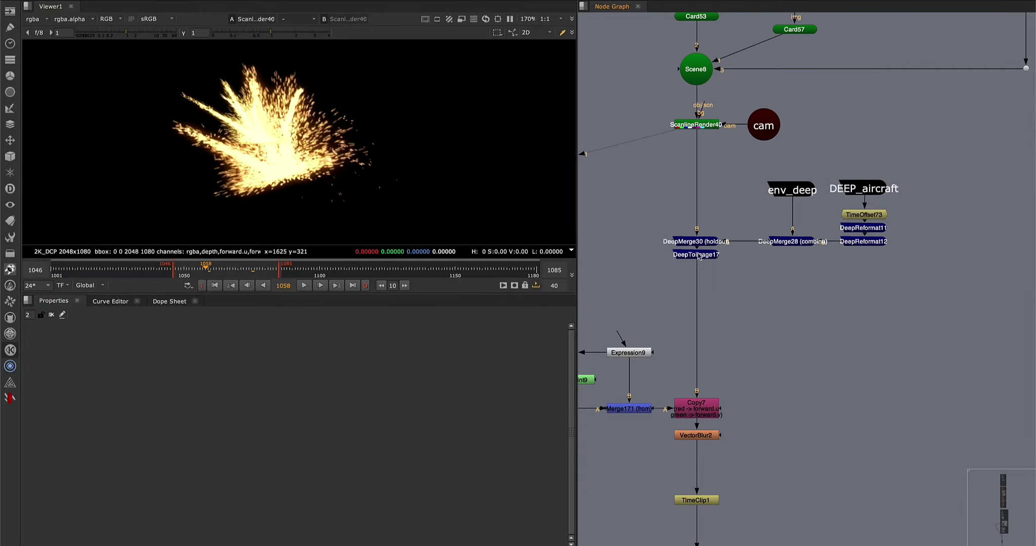
Zoom out the Node Graph and view the Rain group's 3D scene
scroll(323, 179, down, 3)
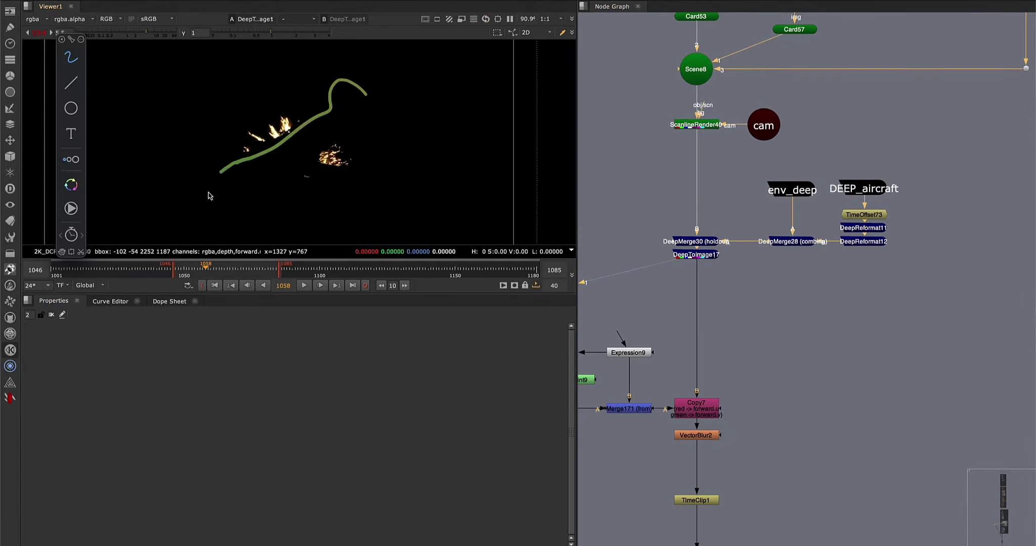
scroll(454, 202, up, 1)
scroll(663, 112, down, 6)
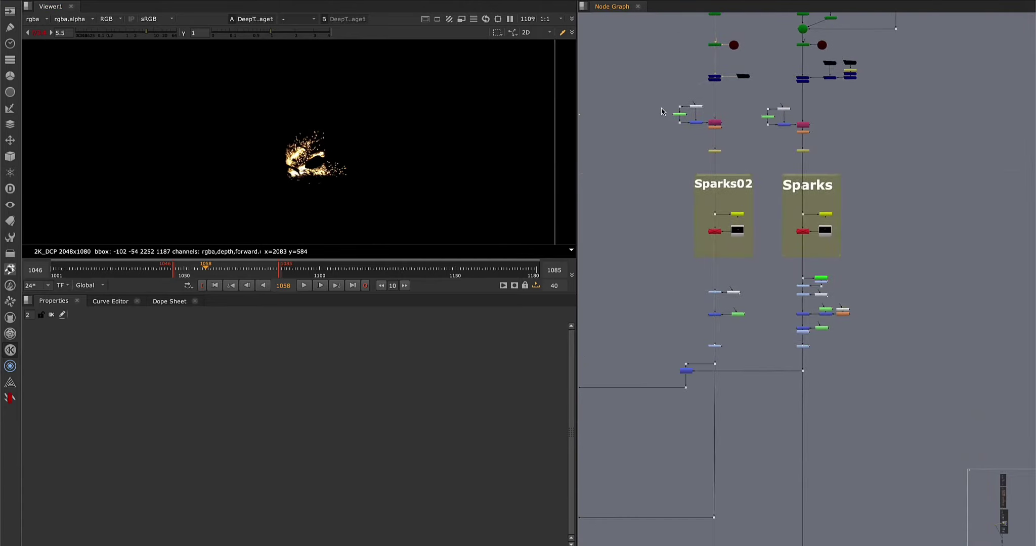
scroll(661, 112, down, 5)
key(1)
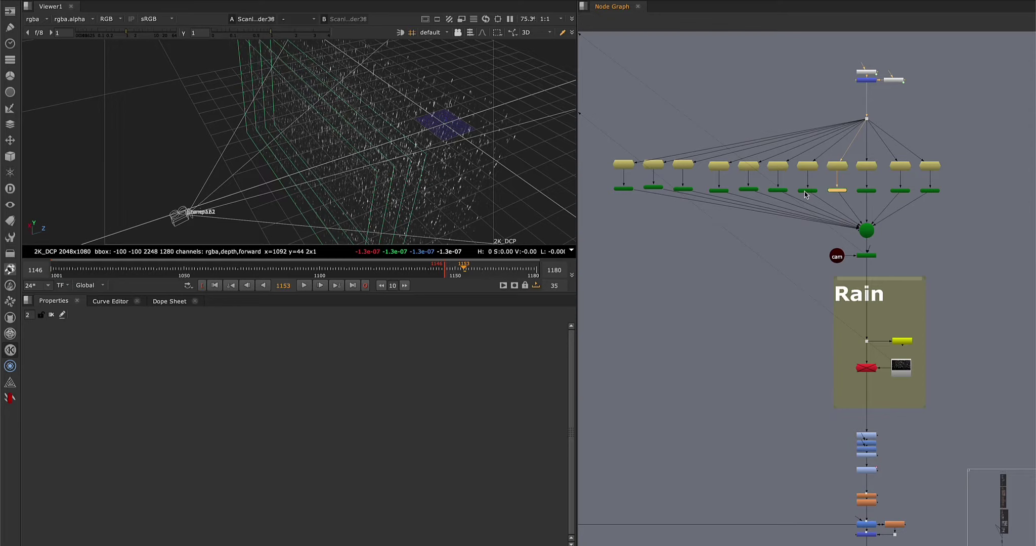
Orbit around the rain cards, then view Read37's rain streaks in 2D and play them
alt+right_drag(399, 171, 254, 119)
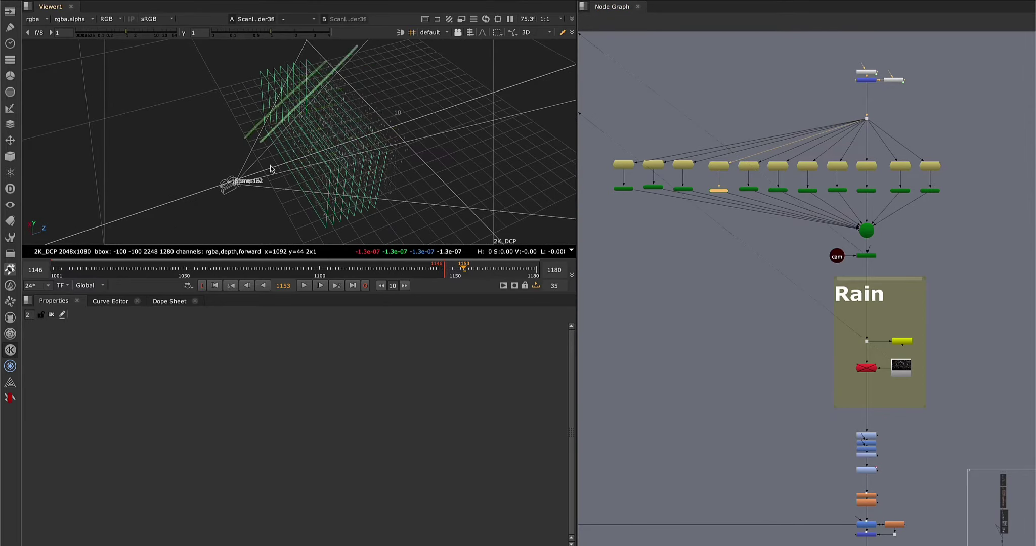
key(2)
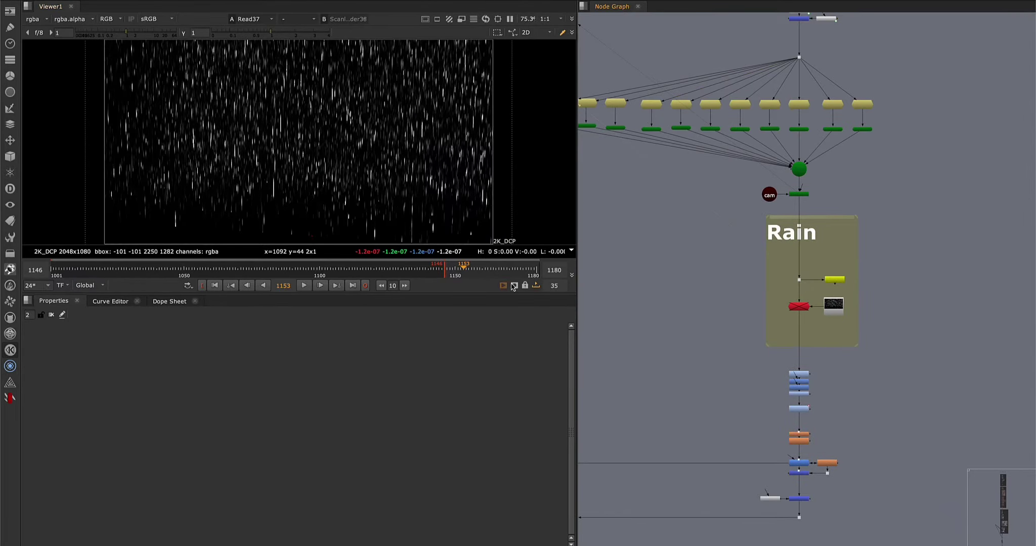
key(l)
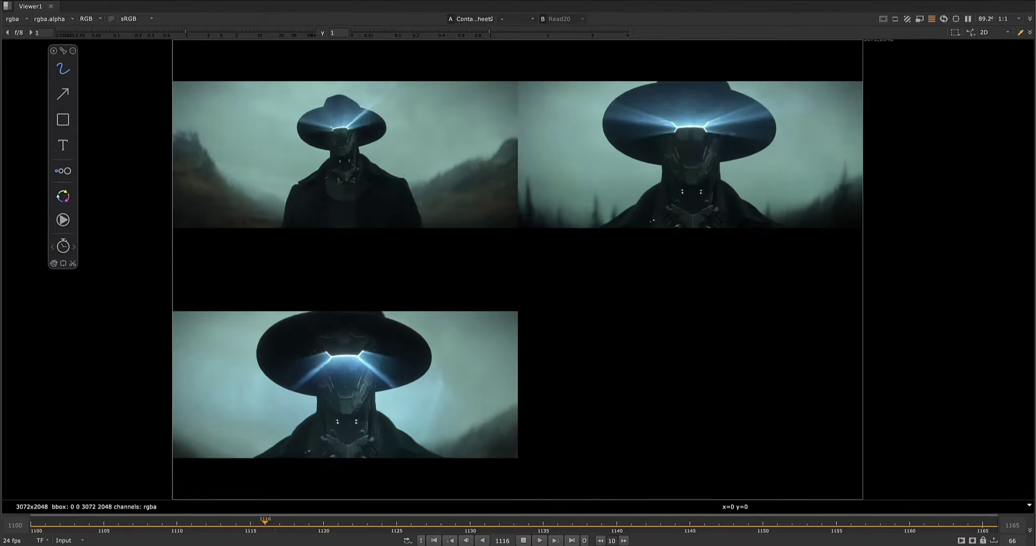
View Shuffle7 with the N normals layer, revert it to P, then open ScanlineRender1's settings
drag(354, 303, 438, 288)
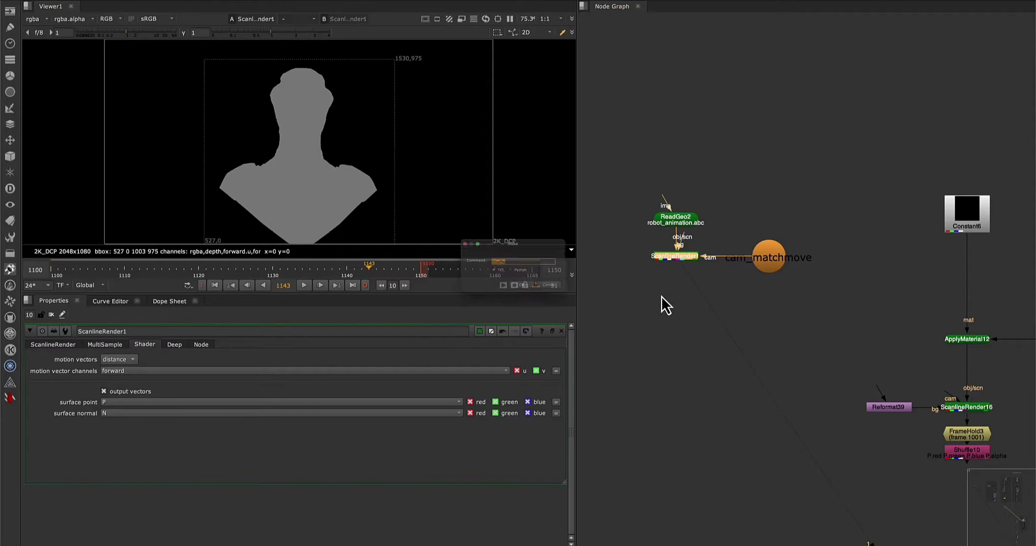
double_click(676, 269)
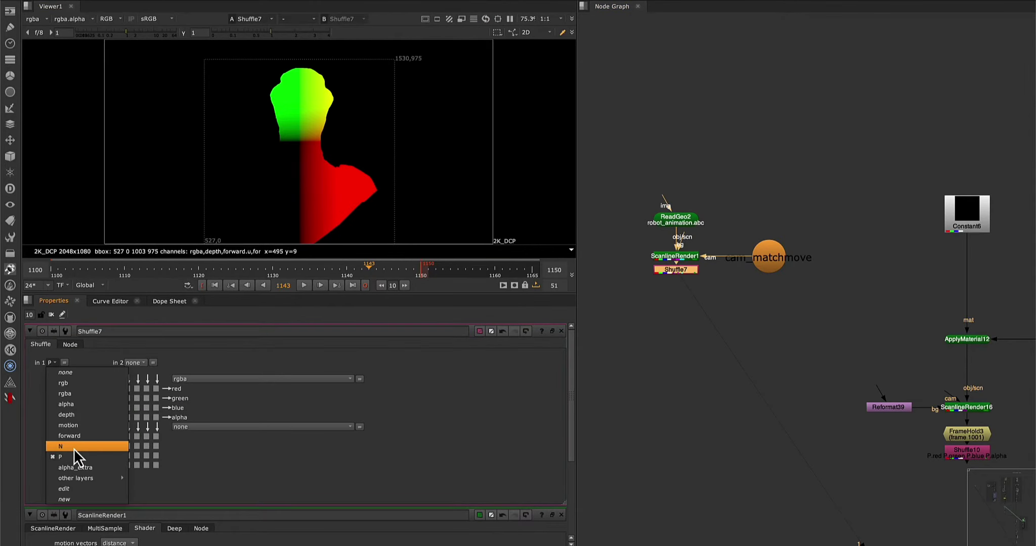
click(75, 447)
key(ctrl+z)
double_click(701, 256)
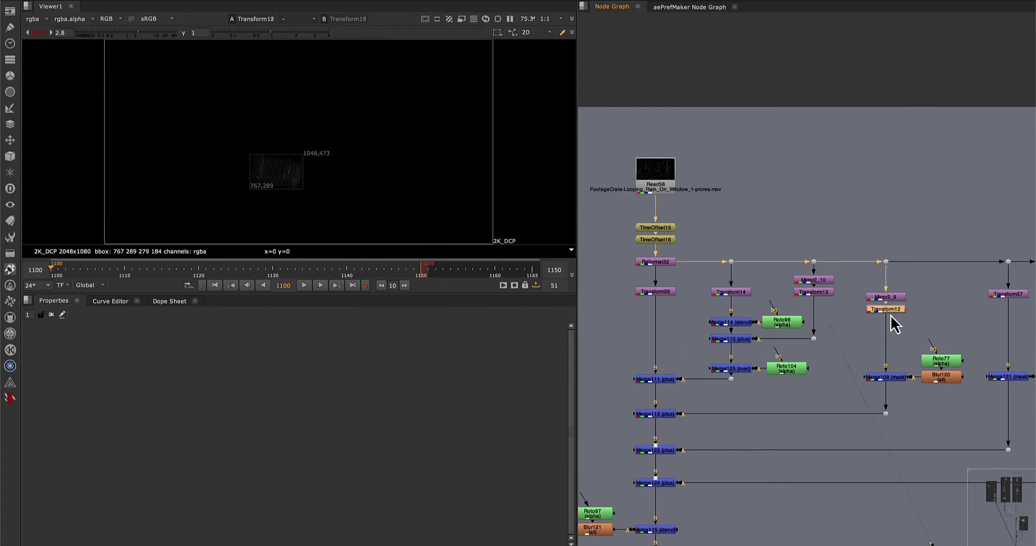
Zoom to the Robot rain drops backdrop, annotate the robot's head and torso, and show one robot shot
scroll(891, 315, down, 4)
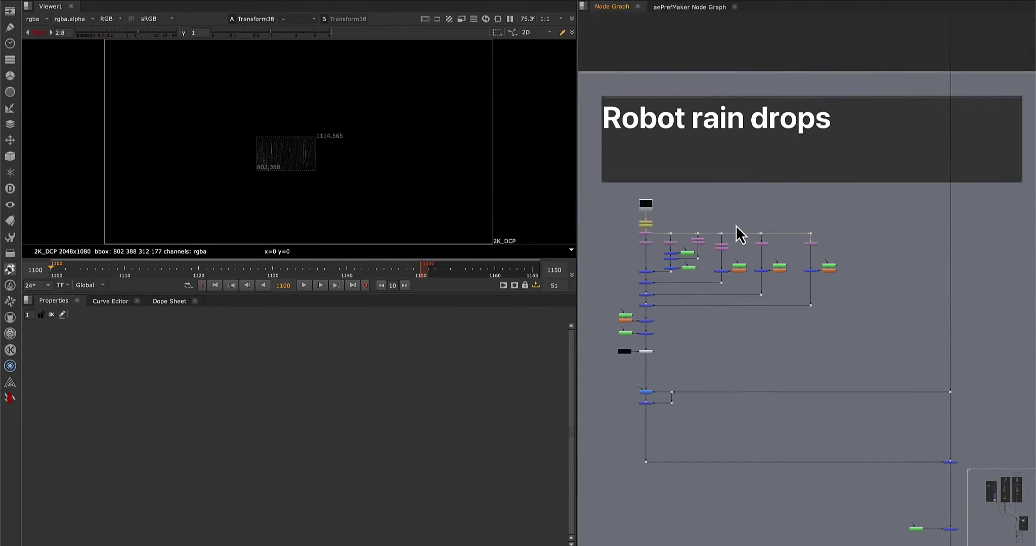
scroll(735, 225, up, 2)
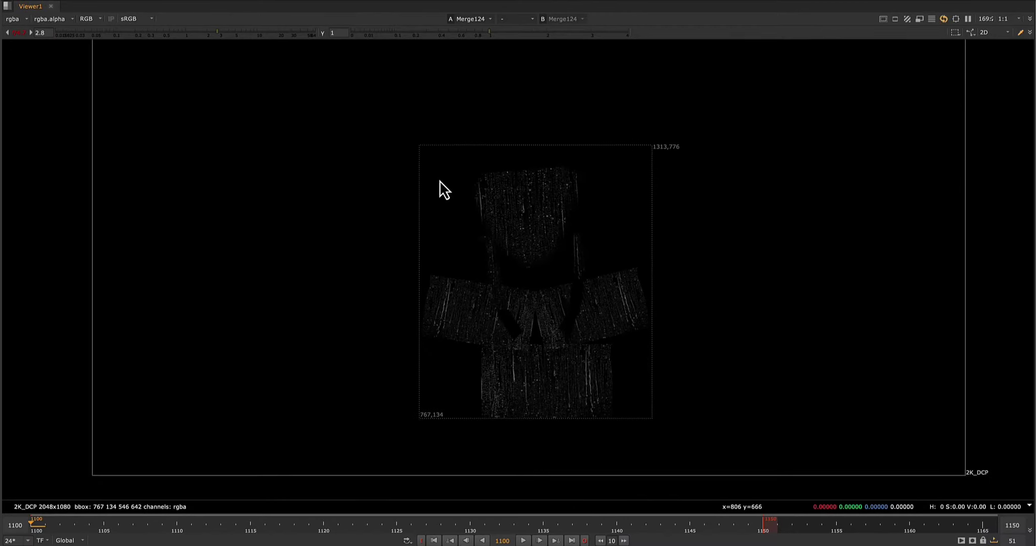
scroll(512, 265, up, 3)
mouse_move(456, 128)
mouse_down()
mouse_move(618, 122)
mouse_move(458, 136)
mouse_up()
drag(481, 264, 522, 385)
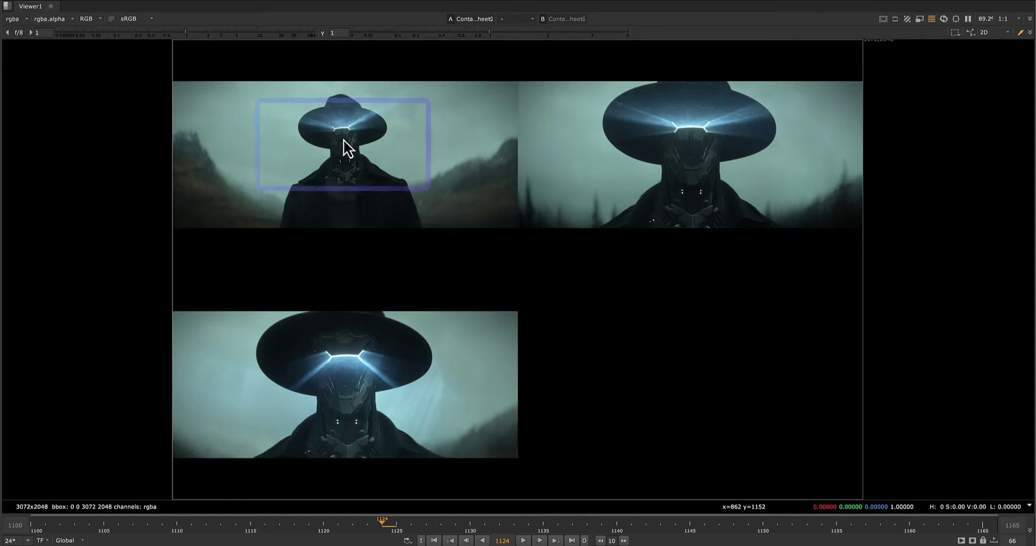
click(343, 140)
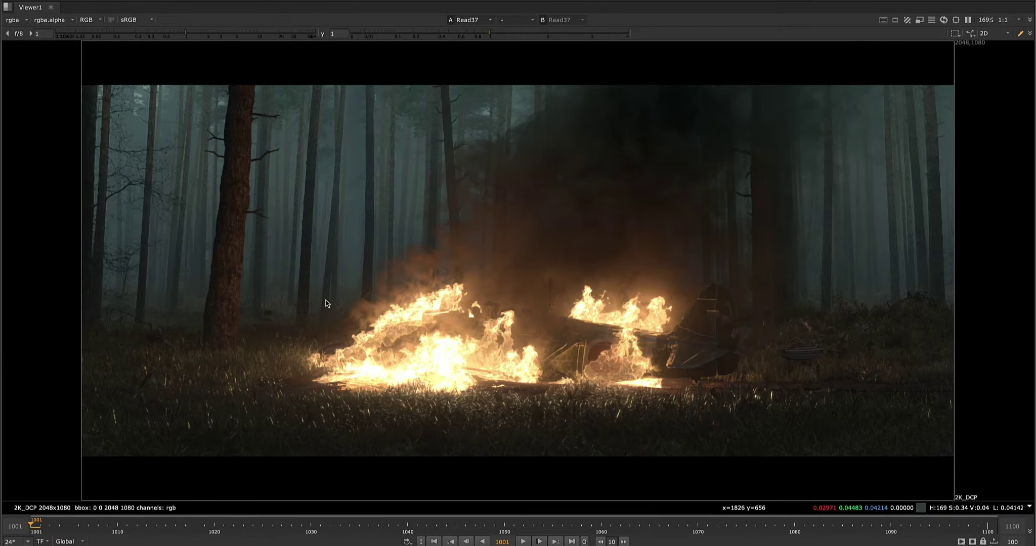
View the darker graded Read42 image and orbit the 3D view to face the cards
key(2)
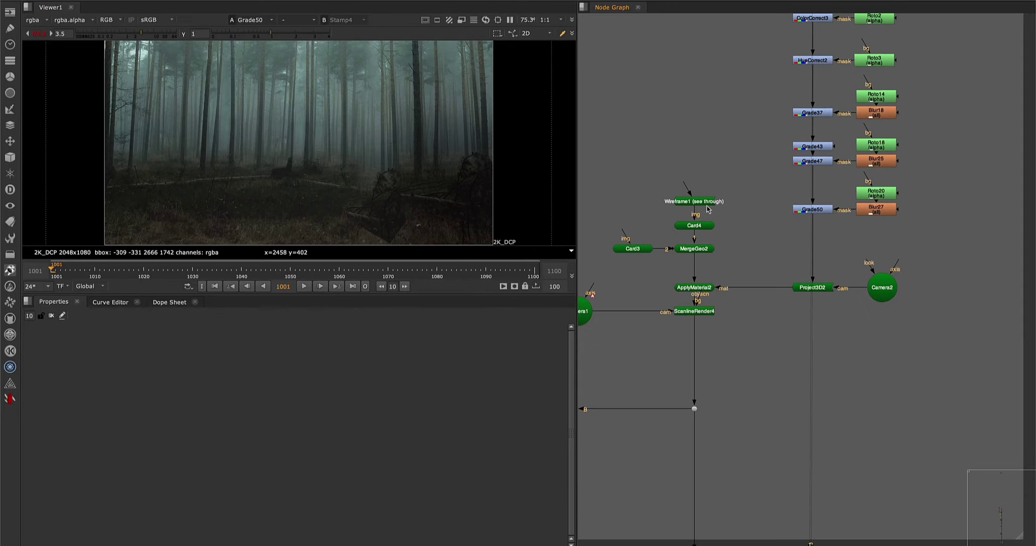
ctrl+drag(509, 121, 355, 100)
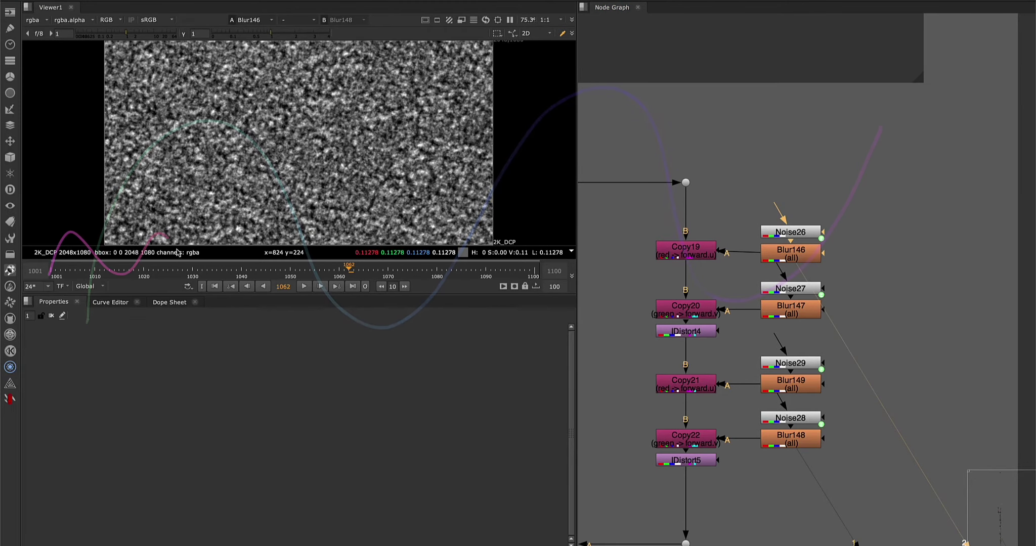
View the burning-wreck plate from Dot291 in a maximized viewer, zooming in, then restore the layout
click(685, 182)
key(1)
key(space)
scroll(721, 224, up, 6)
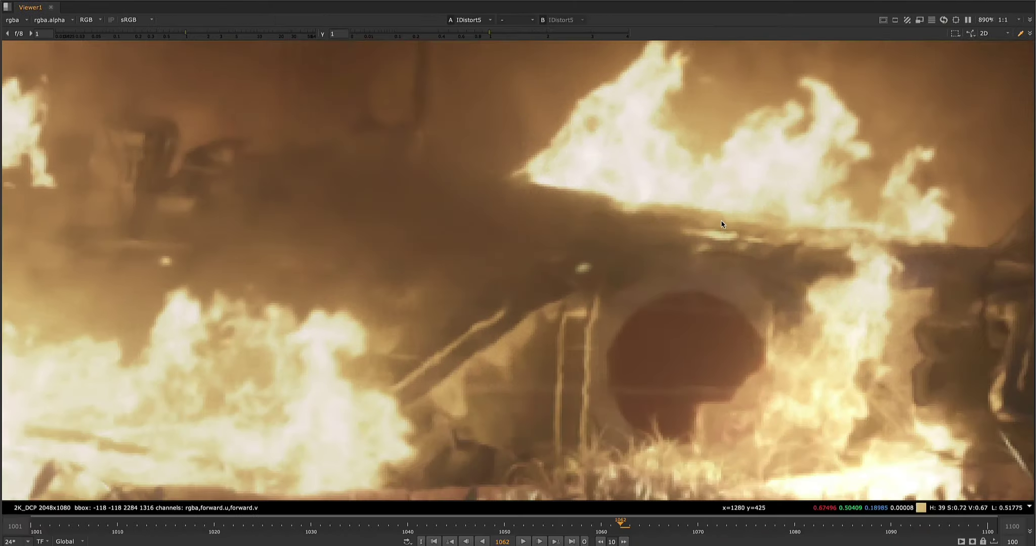
scroll(376, 225, down, 6)
key(space)
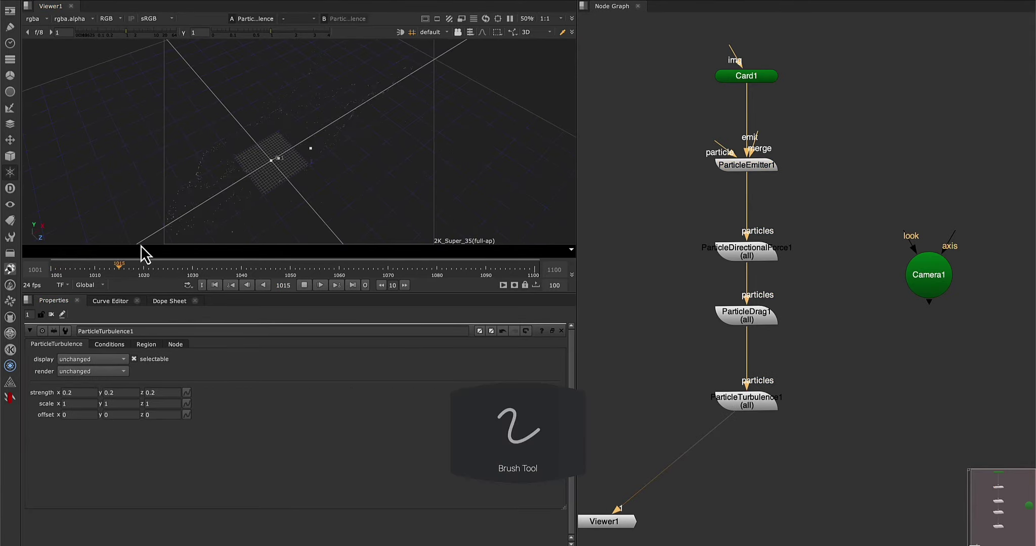
Play the particles backward and draw brush annotations over the particle view and node chain
mouse_move(138, 248)
mouse_down()
mouse_move(210, 149)
mouse_move(353, 90)
mouse_up()
key(j)
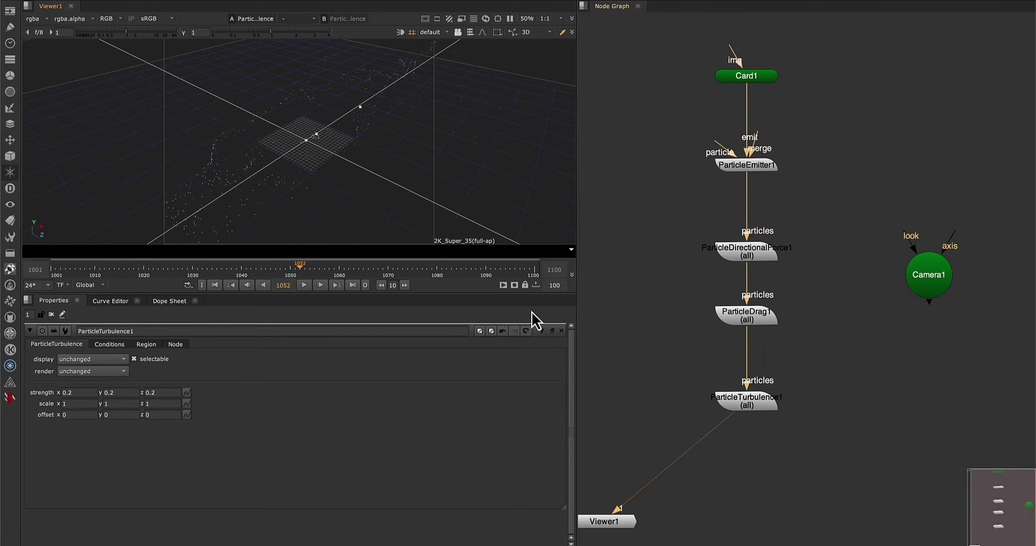
key(Tab)
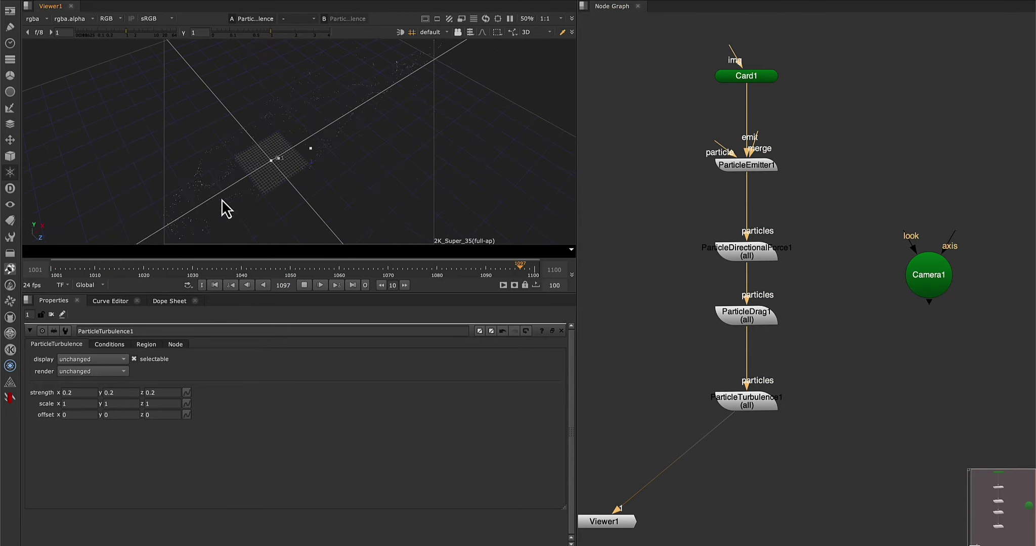
drag(141, 243, 233, 138)
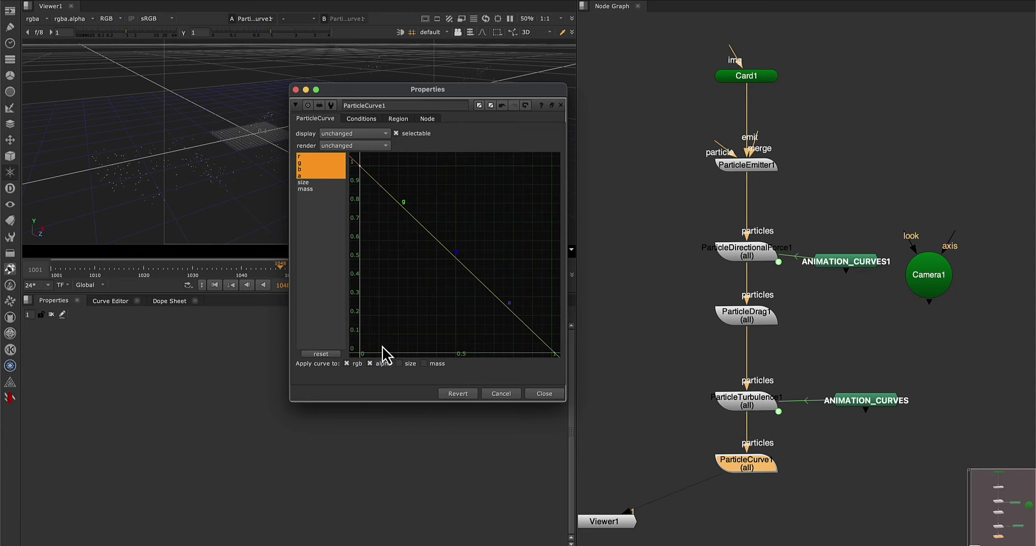
drag(359, 354, 405, 201)
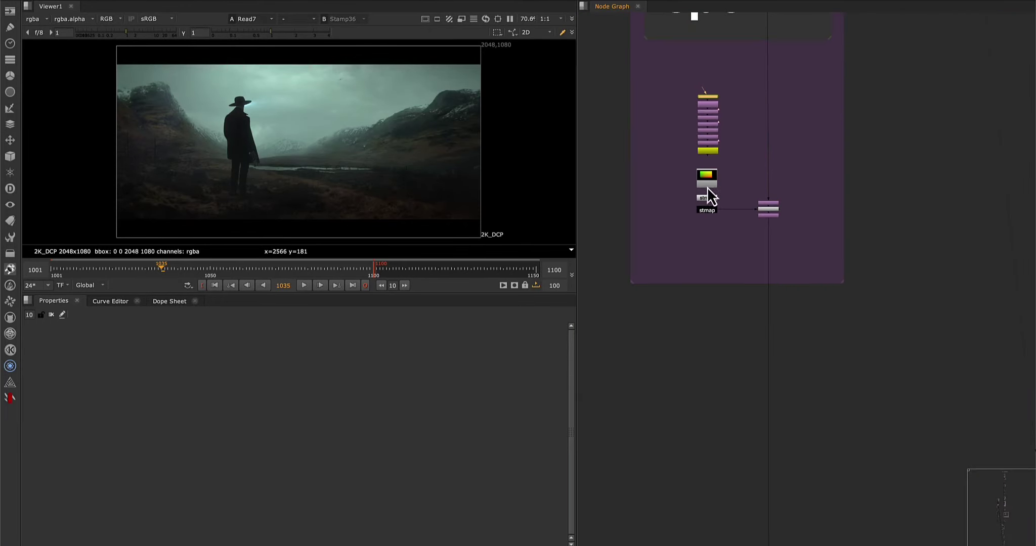
scroll(724, 192, down, 3)
Frame the Robot CG backdrop nodes and view the ScanlineRender6 and ScanlineRender11 UV renders
scroll(722, 159, up, 5)
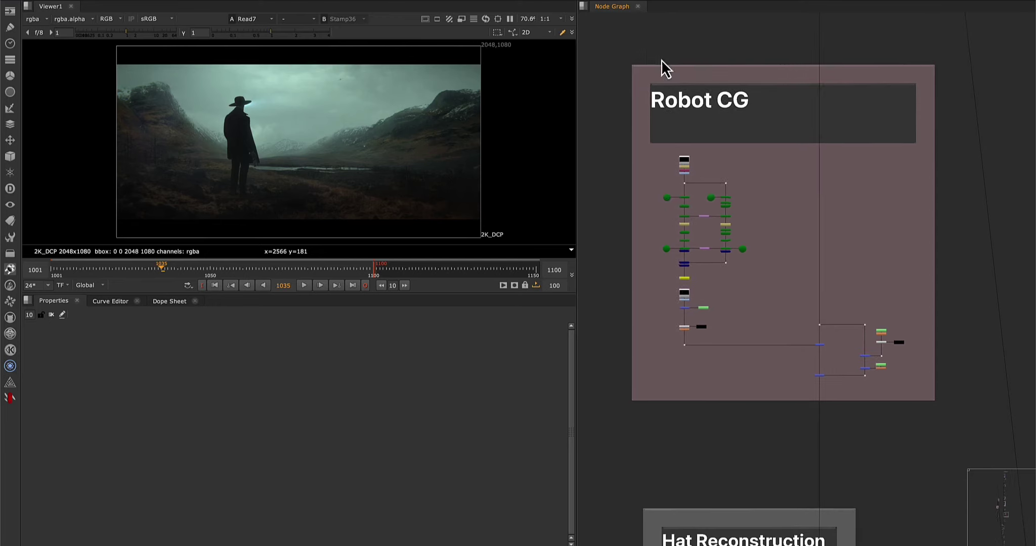
drag(618, 44, 935, 400)
key(f)
key(1)
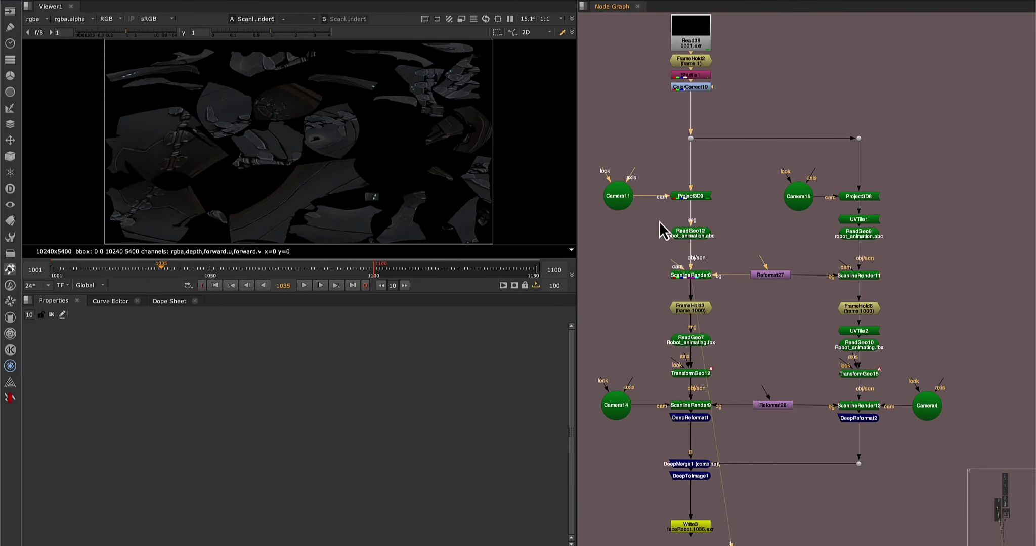
click(869, 278)
key(1)
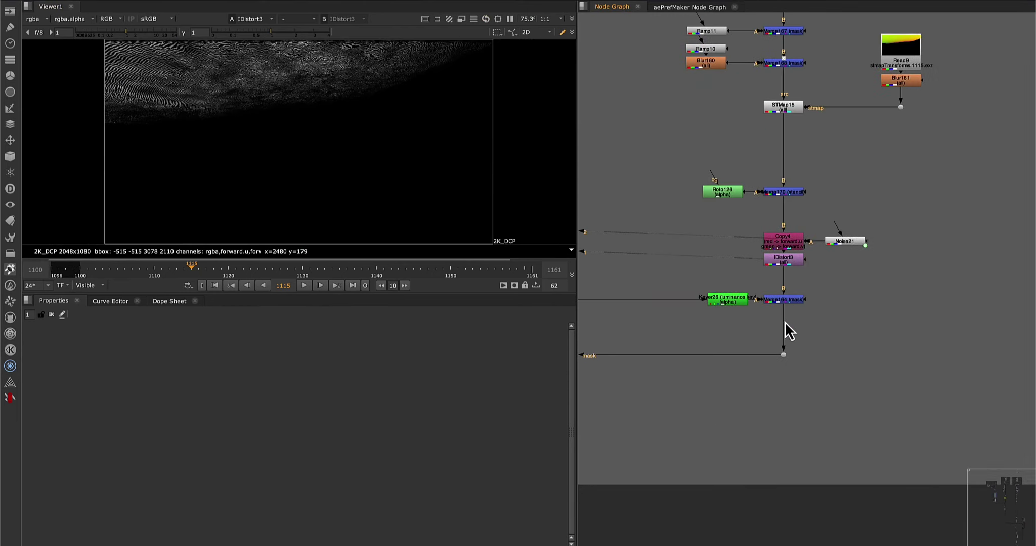
View the Merge164 distortion merge output in the viewer
click(800, 298)
key(1)
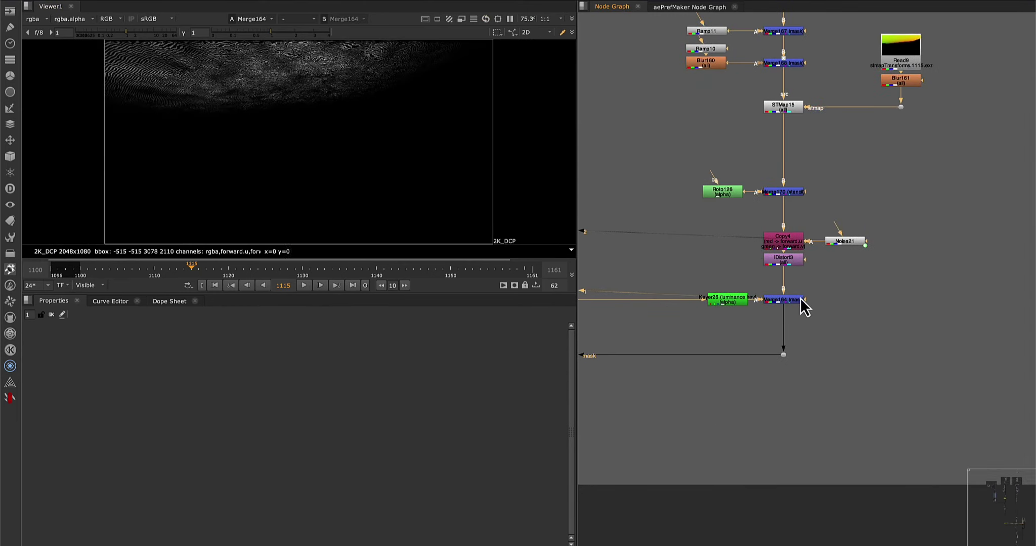